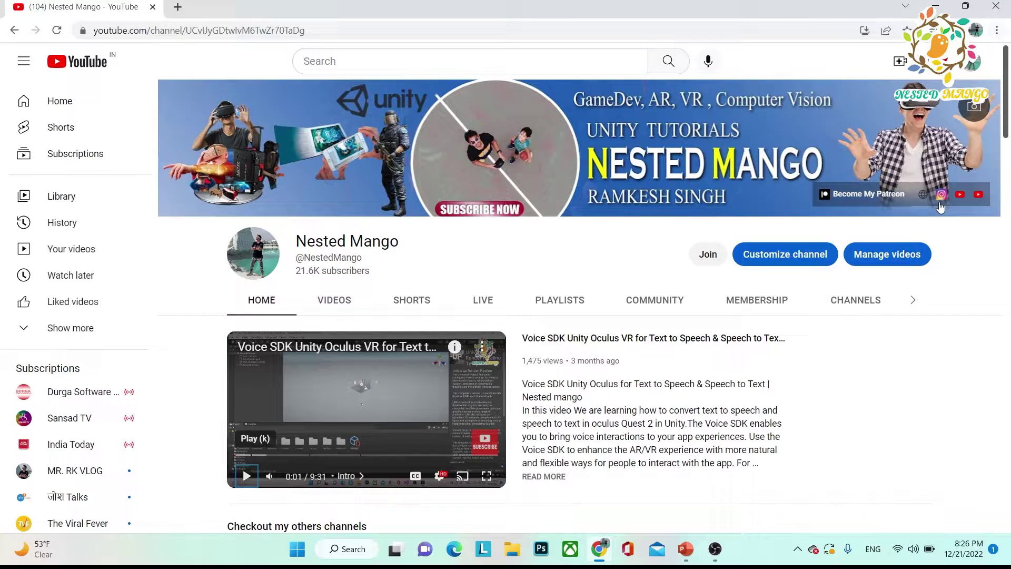
Switch to PowerPoint and select the title slide text about APK size on Quest 2.
{"action": "left_click", "coordinate": [685, 549]}
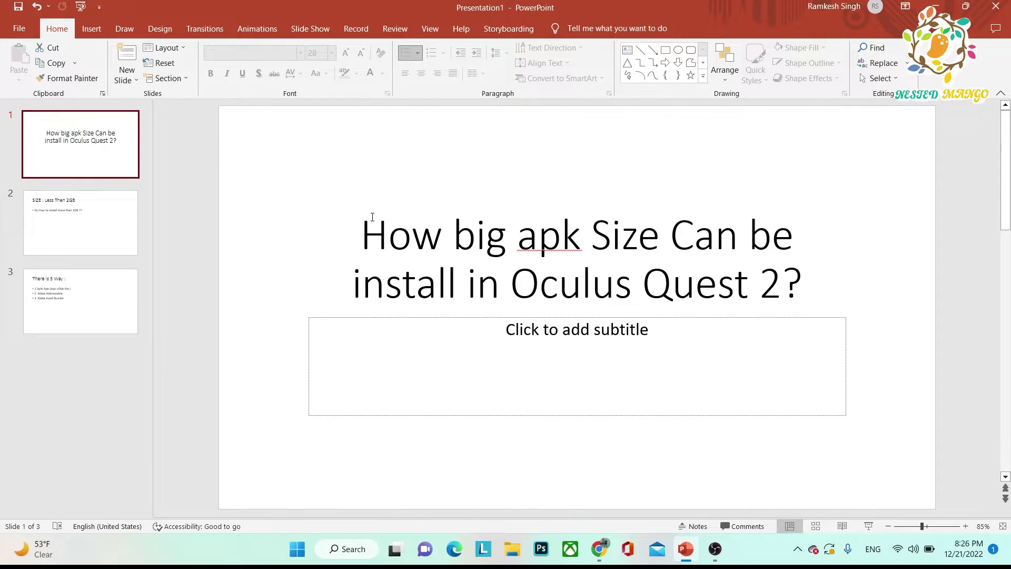
{"action": "mouse_move", "coordinate": [338, 234]}
{"action": "left_mouse_down"}
{"action": "mouse_move", "coordinate": [779, 292]}
{"action": "mouse_move", "coordinate": [748, 297]}
{"action": "left_mouse_up"}
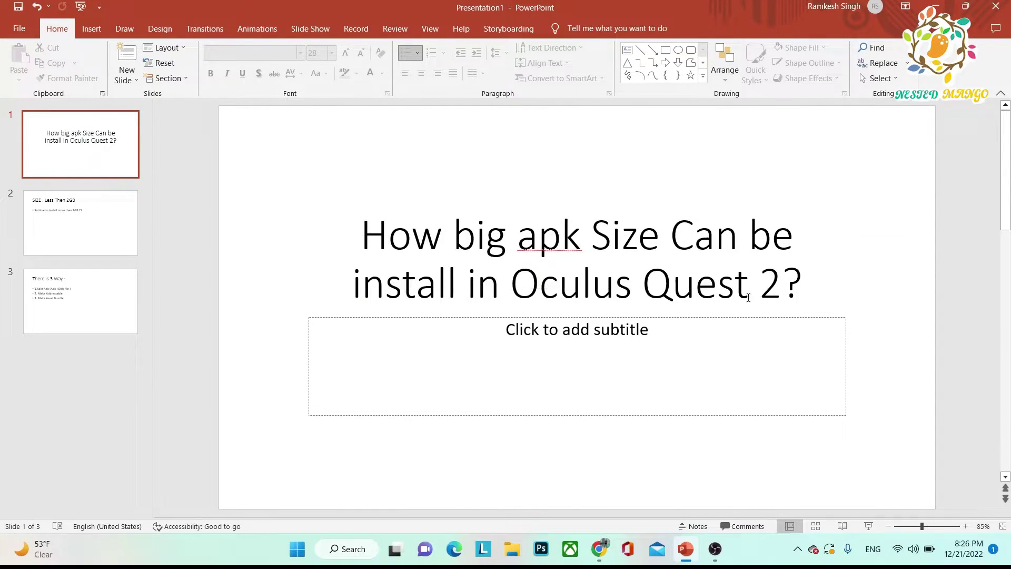
{"action": "left_click_drag", "start_coordinate": [809, 290], "coordinate": [356, 244]}
{"action": "left_click_drag", "start_coordinate": [791, 288], "coordinate": [518, 261]}
Go to slide 2 and highlight its question about installing files over 2GB.
{"action": "left_click", "coordinate": [82, 224]}
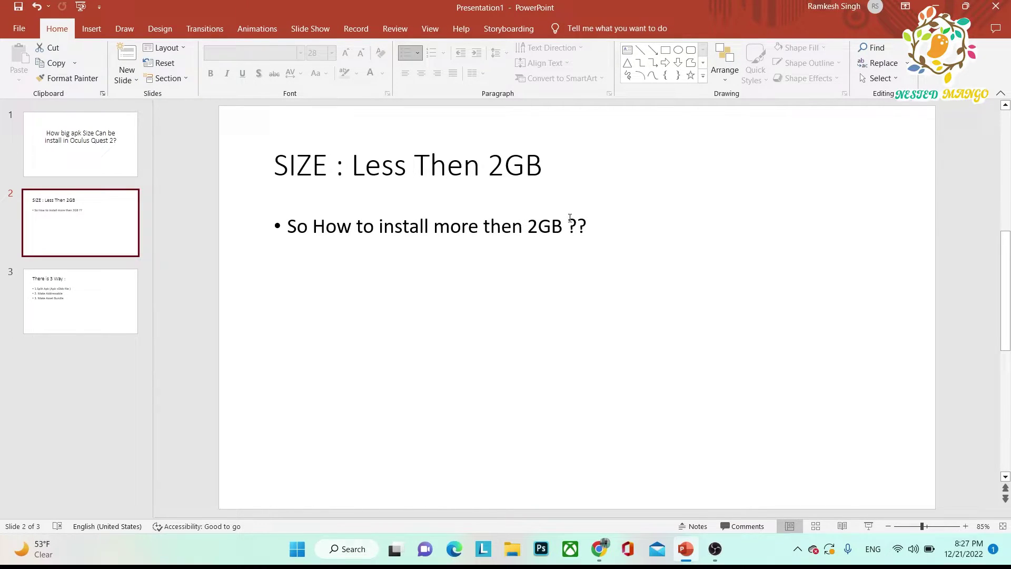
{"action": "left_click", "coordinate": [580, 231]}
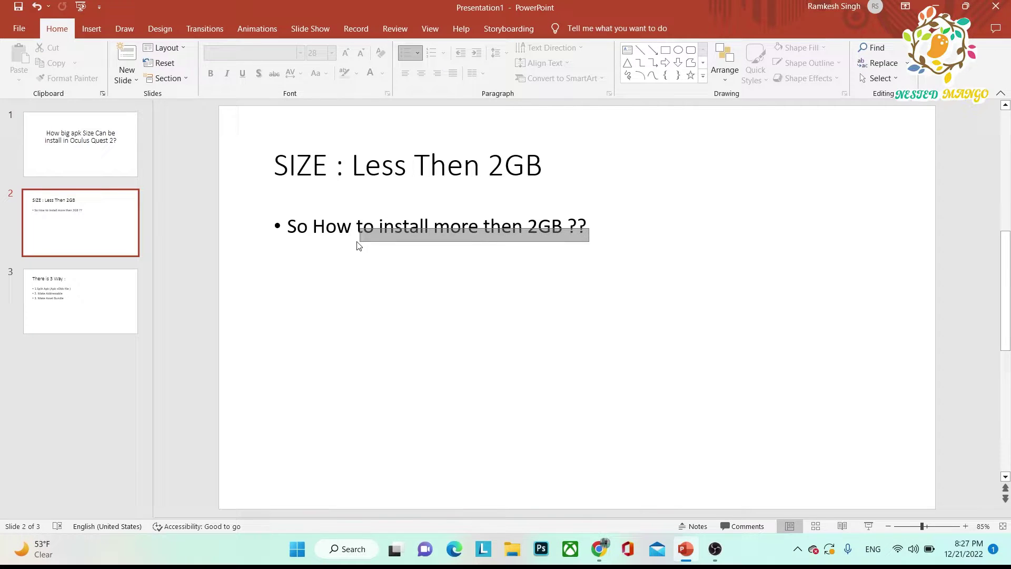
{"action": "left_click", "coordinate": [277, 228]}
{"action": "left_click", "coordinate": [309, 243]}
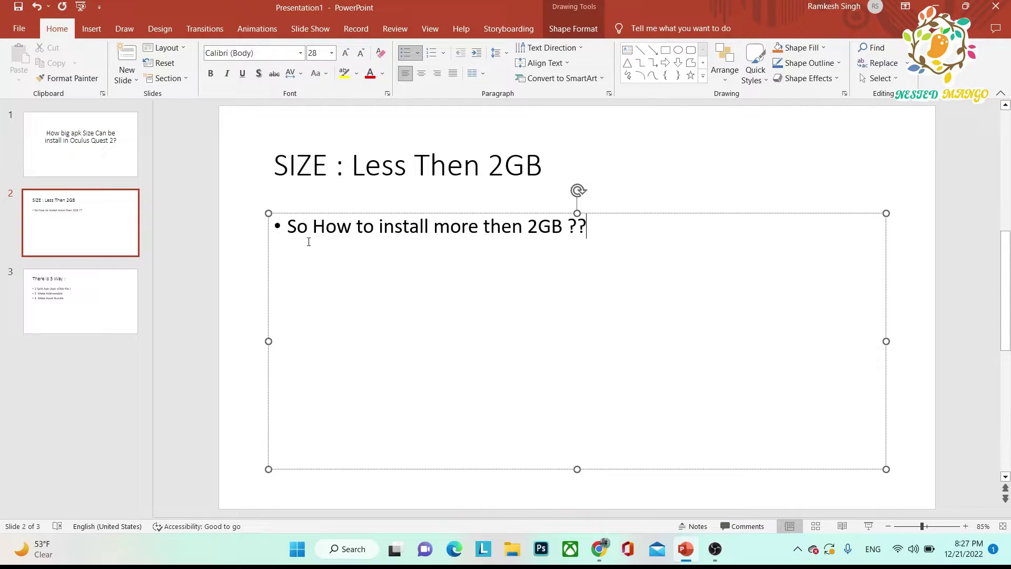
{"action": "left_click_drag", "start_coordinate": [606, 228], "coordinate": [307, 237]}
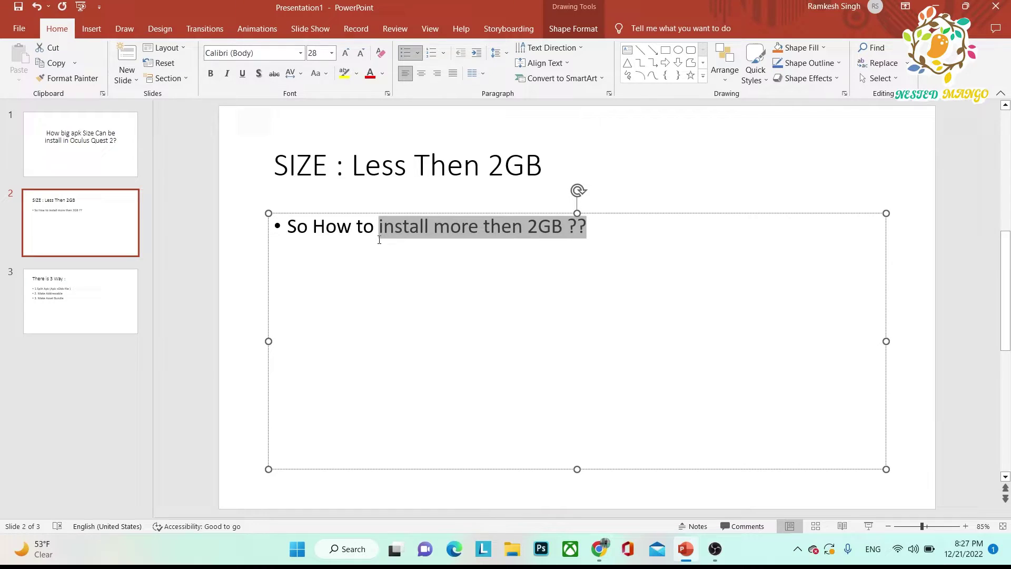
{"action": "key", "text": "Right"}
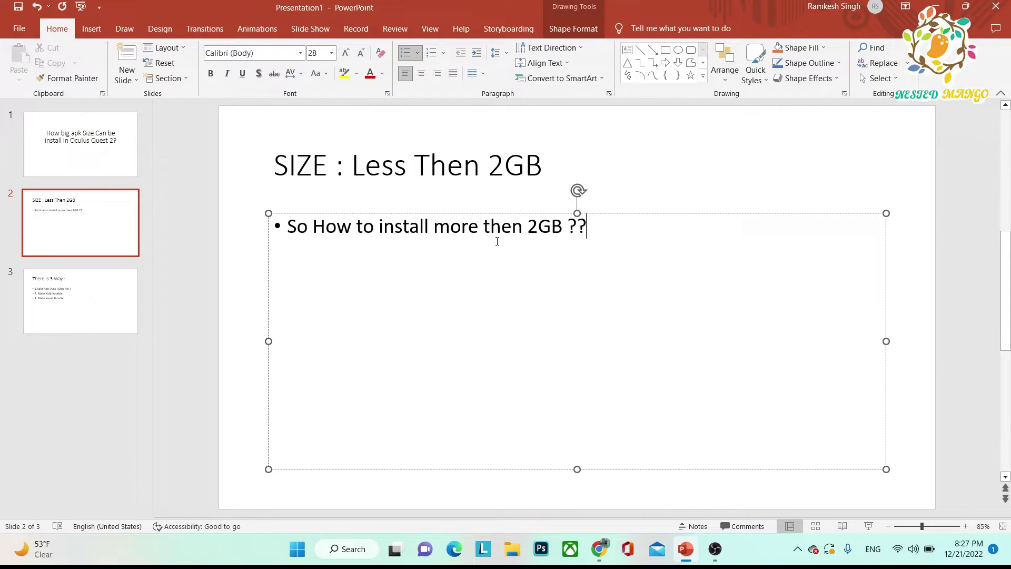
{"action": "left_click_drag", "start_coordinate": [602, 224], "coordinate": [286, 231]}
{"action": "key", "text": "Right"}
Go to slide 3 and highlight the first method's line, then the words 'Split Apk'.
{"action": "left_click", "coordinate": [91, 303]}
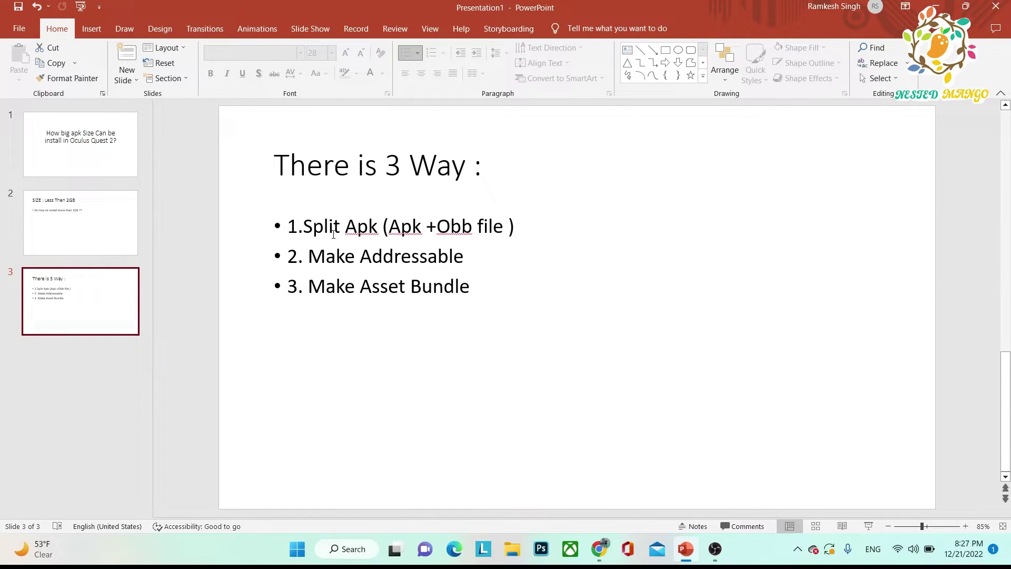
{"action": "left_click", "coordinate": [525, 228]}
{"action": "left_click_drag", "start_coordinate": [526, 229], "coordinate": [268, 232]}
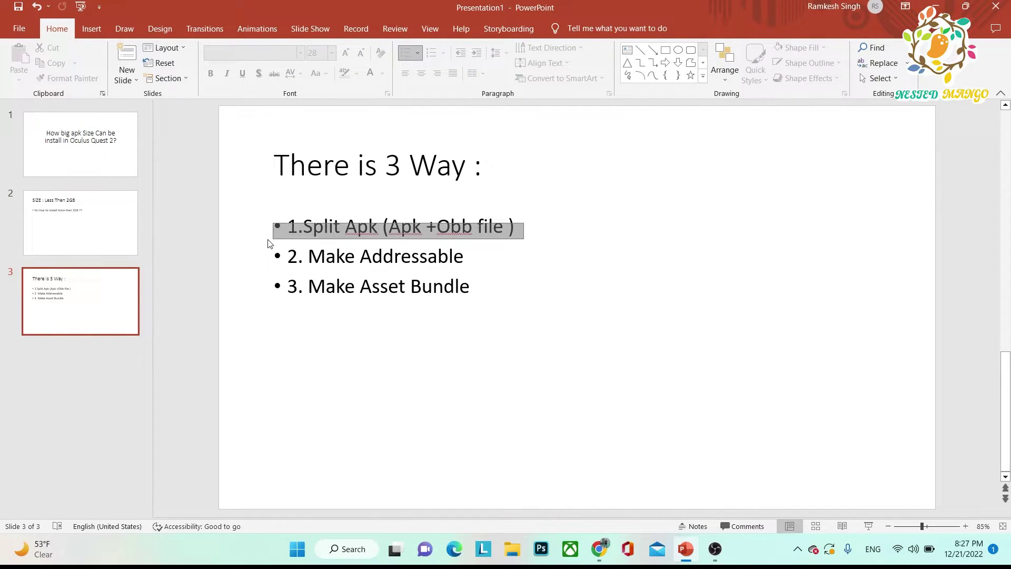
{"action": "left_click", "coordinate": [300, 229]}
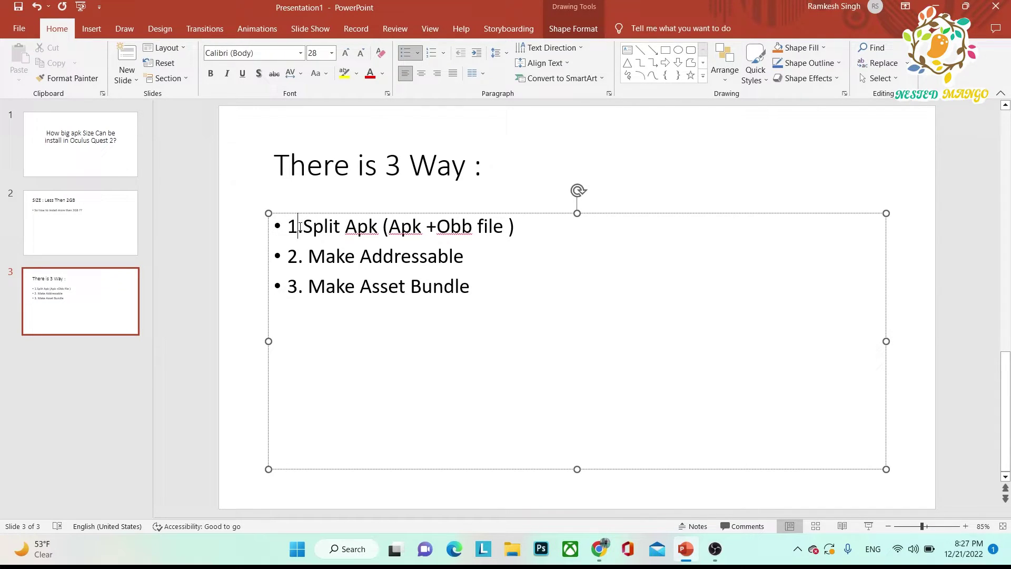
{"action": "left_click_drag", "start_coordinate": [300, 227], "coordinate": [382, 230]}
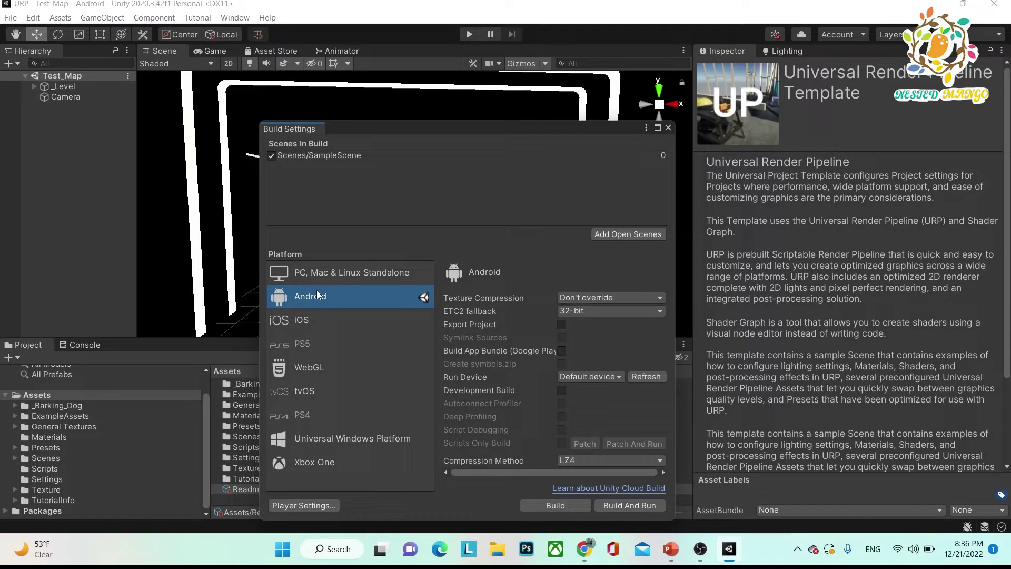
Enable Split Application Binary in Android Publishing Settings, then close Project Settings.
{"action": "left_click", "coordinate": [304, 504]}
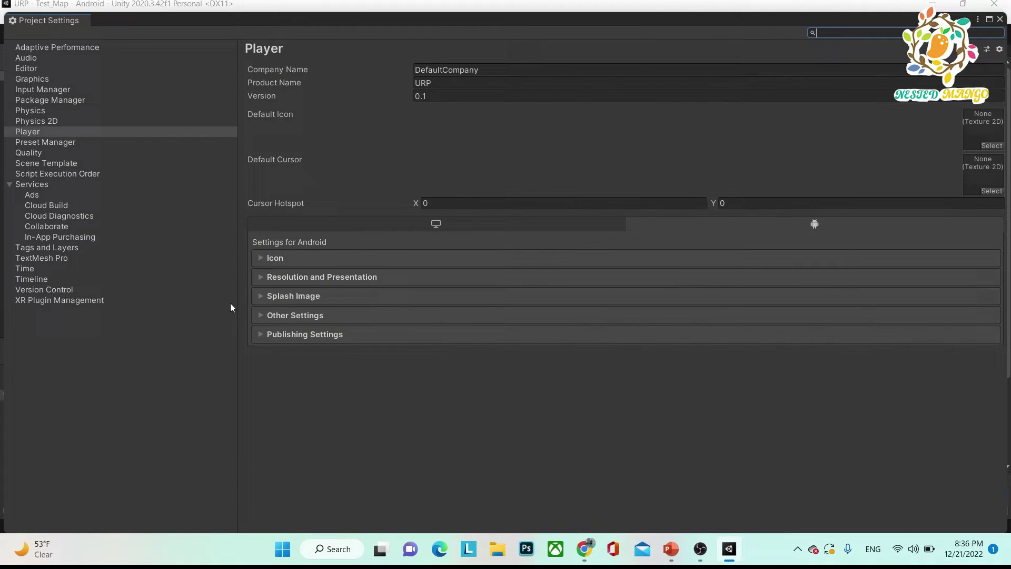
{"action": "left_click", "coordinate": [282, 335]}
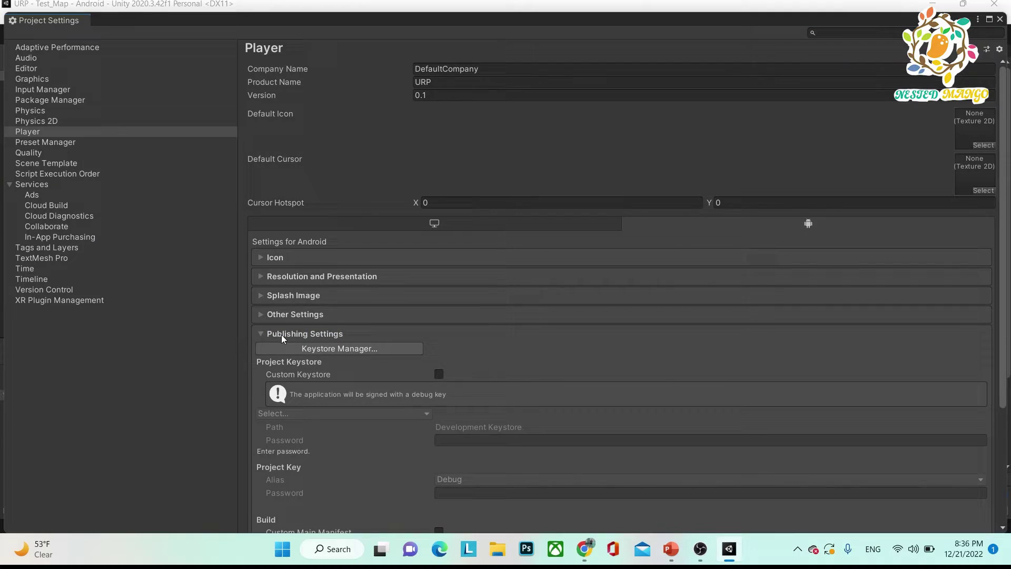
{"action": "scroll", "coordinate": [324, 327], "scroll_direction": "down", "scroll_amount": 3}
{"action": "scroll", "coordinate": [337, 272], "scroll_direction": "up", "scroll_amount": 1}
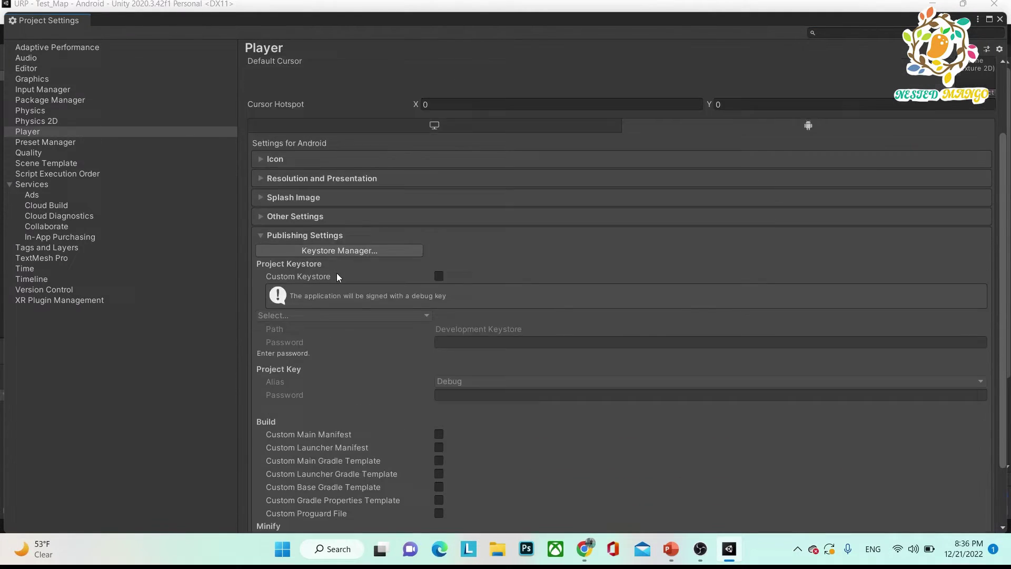
{"action": "scroll", "coordinate": [327, 298], "scroll_direction": "up", "scroll_amount": 1}
{"action": "scroll", "coordinate": [321, 318], "scroll_direction": "down", "scroll_amount": 2}
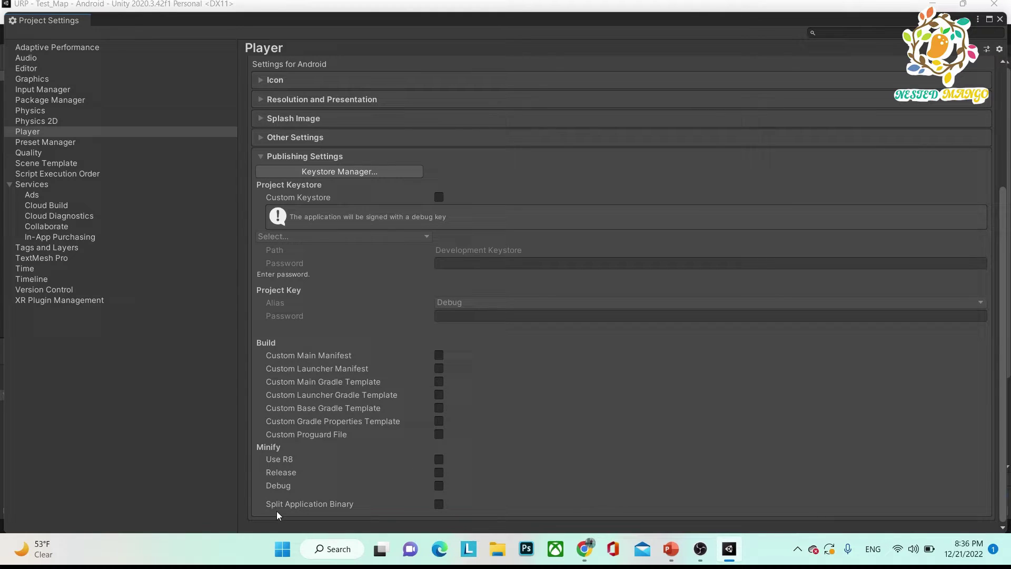
{"action": "left_click", "coordinate": [438, 502]}
{"action": "left_click", "coordinate": [1002, 4]}
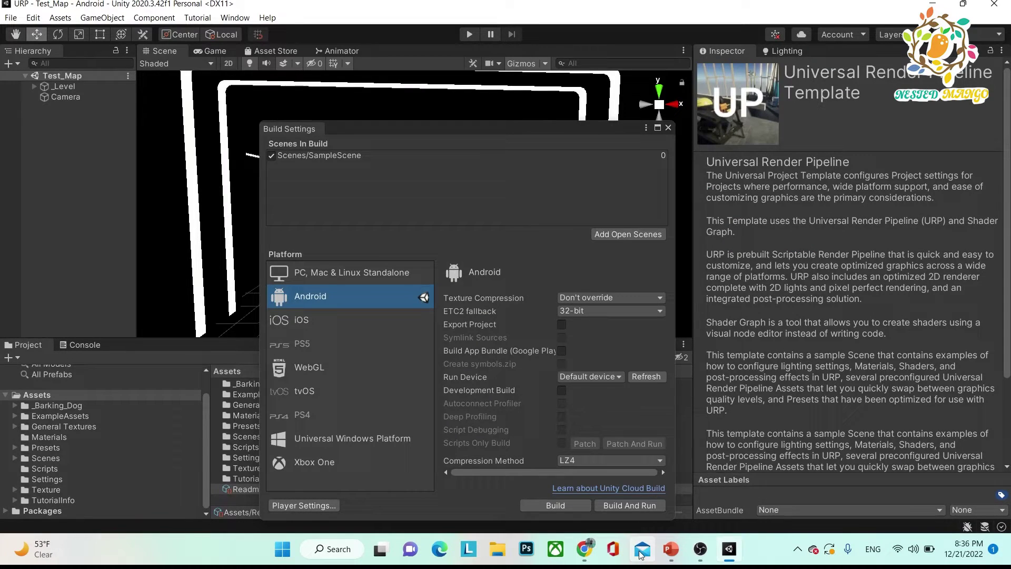
Return to PowerPoint and highlight 'Apk' and 'Obb' in the first method's parentheses.
{"action": "left_click", "coordinate": [670, 548]}
{"action": "left_click", "coordinate": [418, 255]}
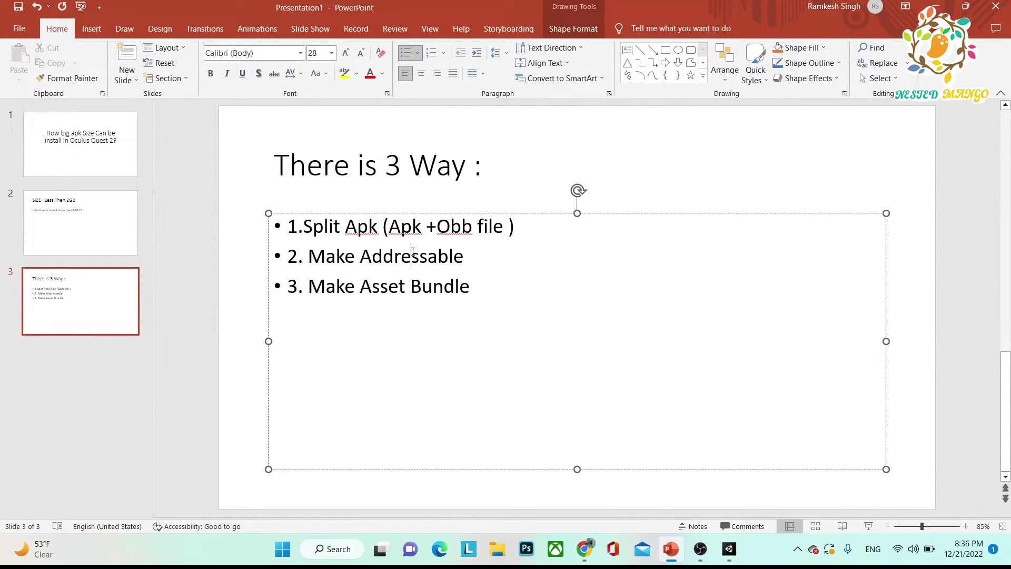
{"action": "mouse_move", "coordinate": [399, 226]}
{"action": "left_mouse_down"}
{"action": "mouse_move", "coordinate": [472, 226]}
{"action": "mouse_move", "coordinate": [388, 229]}
{"action": "left_mouse_up"}
{"action": "left_click", "coordinate": [427, 227]}
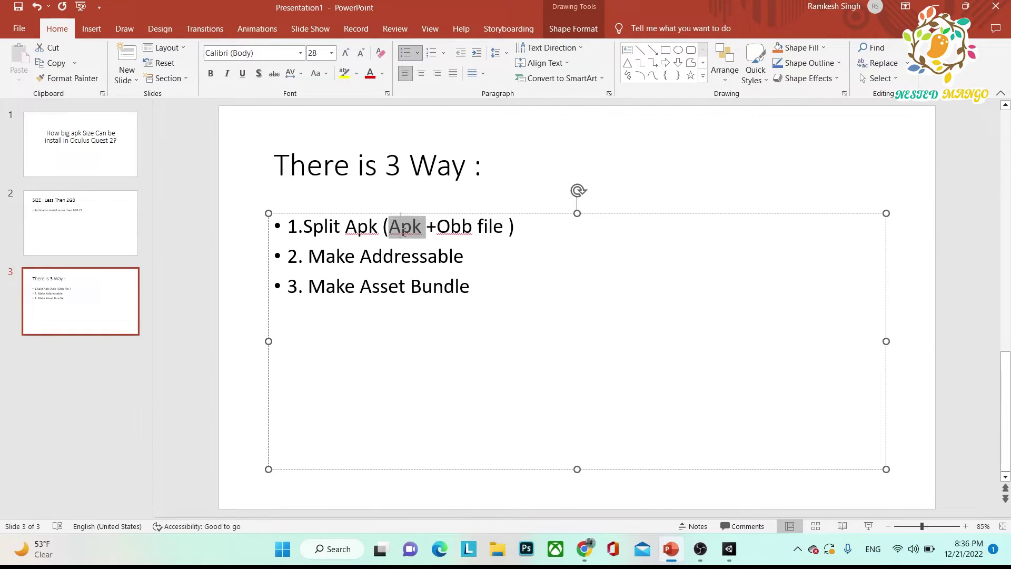
{"action": "left_click", "coordinate": [401, 229]}
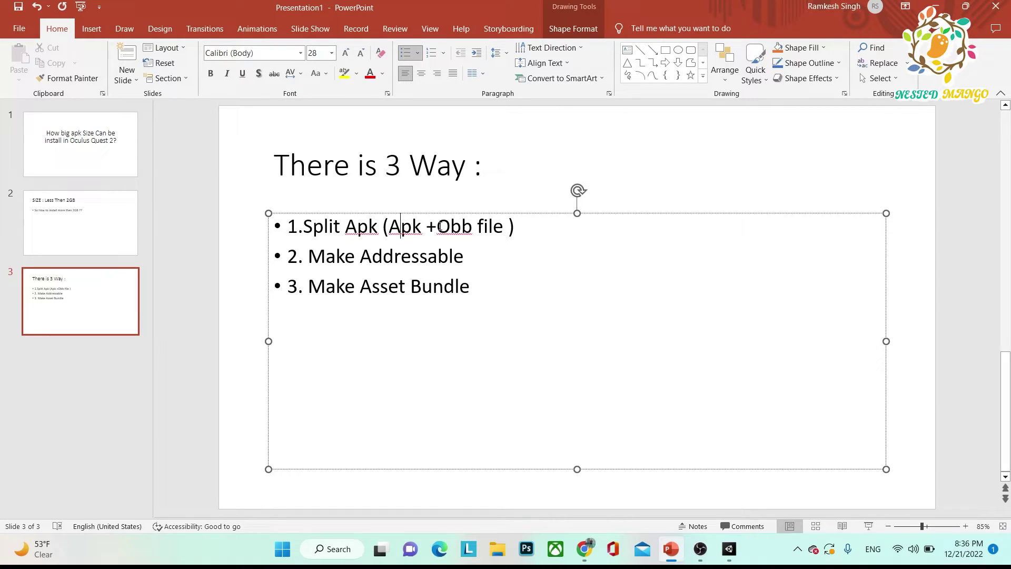
{"action": "mouse_move", "coordinate": [437, 228]}
{"action": "left_mouse_down"}
{"action": "mouse_move", "coordinate": [473, 228]}
{"action": "mouse_move", "coordinate": [304, 228]}
{"action": "left_mouse_up"}
{"action": "left_click", "coordinate": [521, 226]}
{"action": "left_click", "coordinate": [555, 229]}
Highlight 'Apk' and 'Obb file' in turn while explaining the split-APK method.
{"action": "left_click_drag", "start_coordinate": [429, 227], "coordinate": [388, 226]}
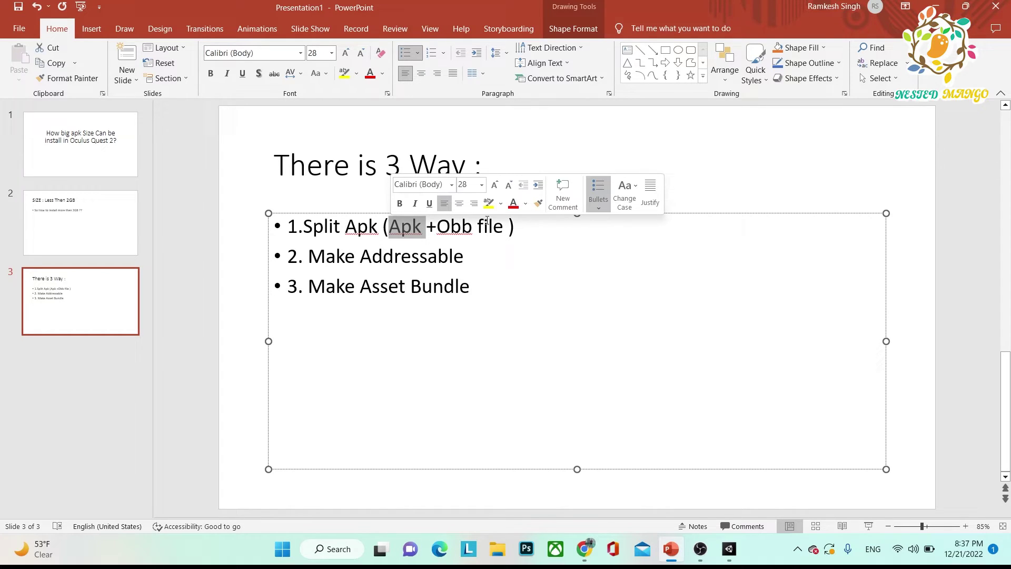
{"action": "left_click", "coordinate": [536, 231]}
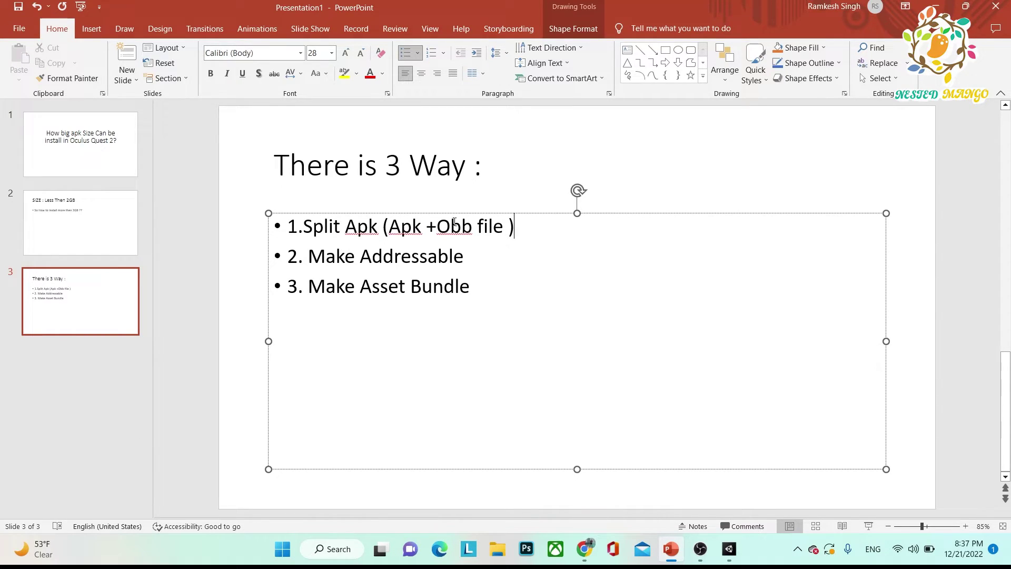
{"action": "left_click_drag", "start_coordinate": [435, 227], "coordinate": [496, 228]}
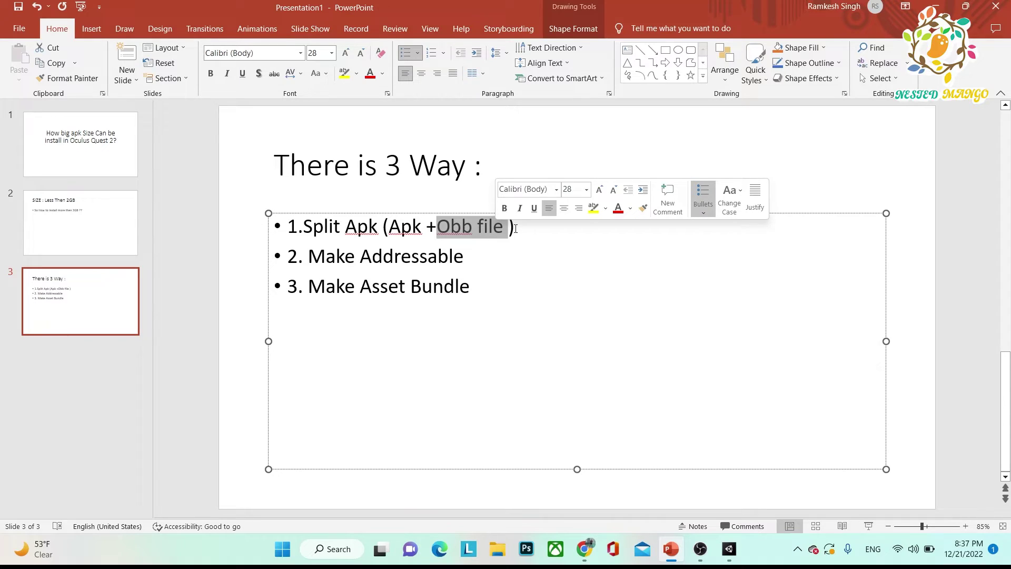
{"action": "left_click", "coordinate": [515, 228]}
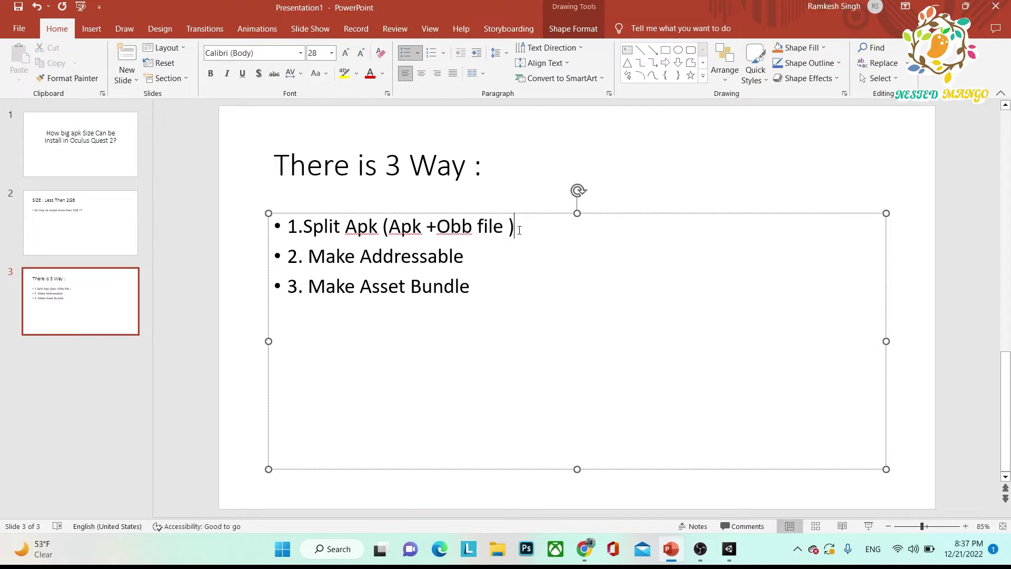
{"action": "left_click_drag", "start_coordinate": [400, 227], "coordinate": [424, 228]}
{"action": "left_click", "coordinate": [390, 226]}
{"action": "left_click_drag", "start_coordinate": [415, 229], "coordinate": [379, 232]}
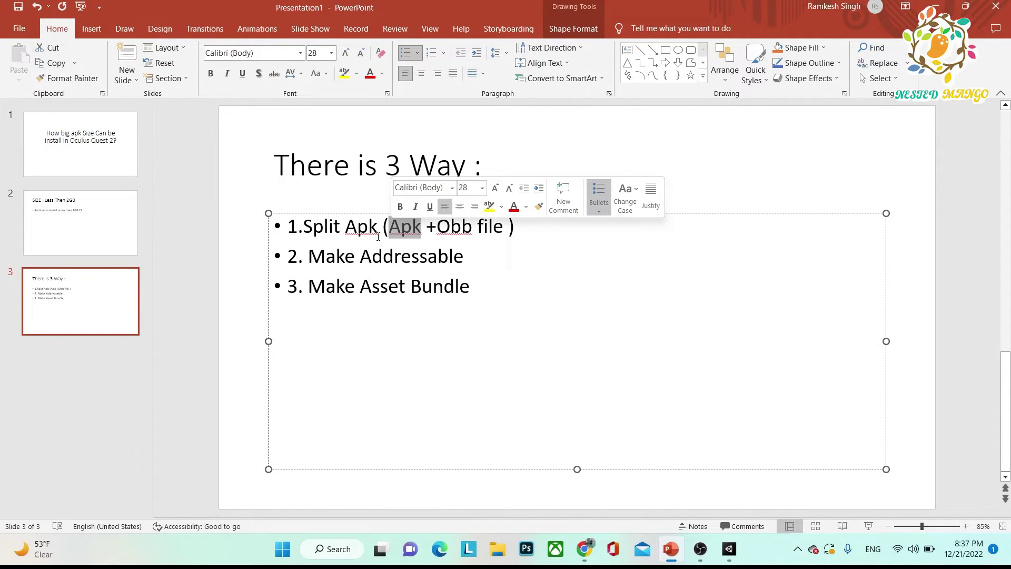
Highlight the whole 'Split Apk (Apk +Obb file)' line, then clear the selection.
{"action": "left_click_drag", "start_coordinate": [303, 227], "coordinate": [510, 229]}
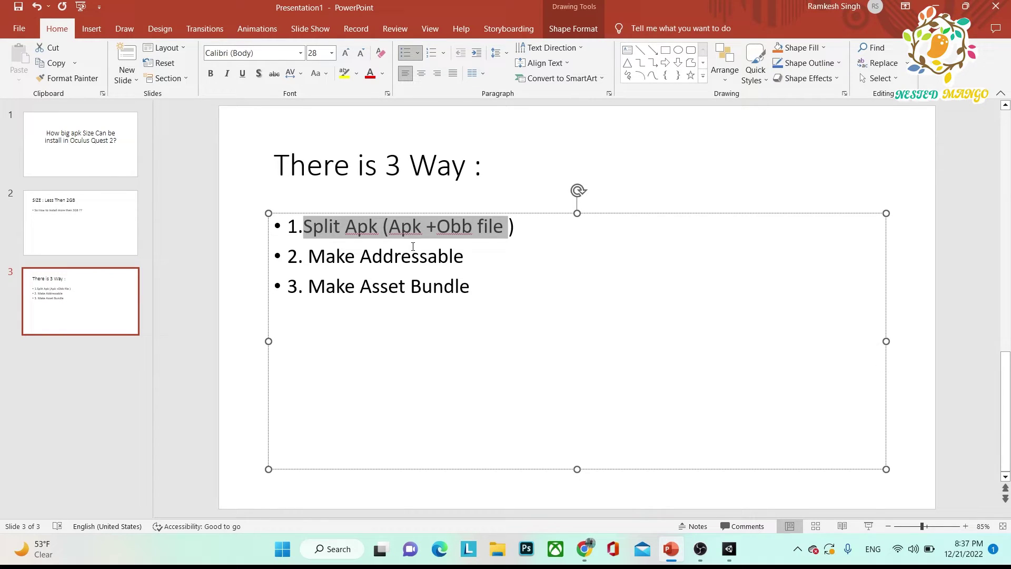
{"action": "left_click", "coordinate": [553, 231]}
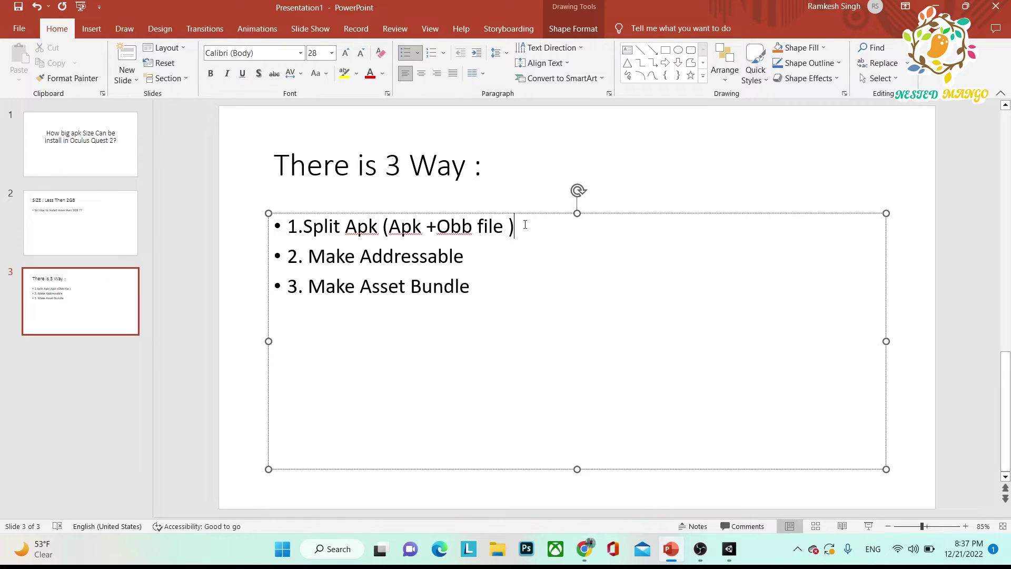
{"action": "left_click_drag", "start_coordinate": [525, 224], "coordinate": [303, 229]}
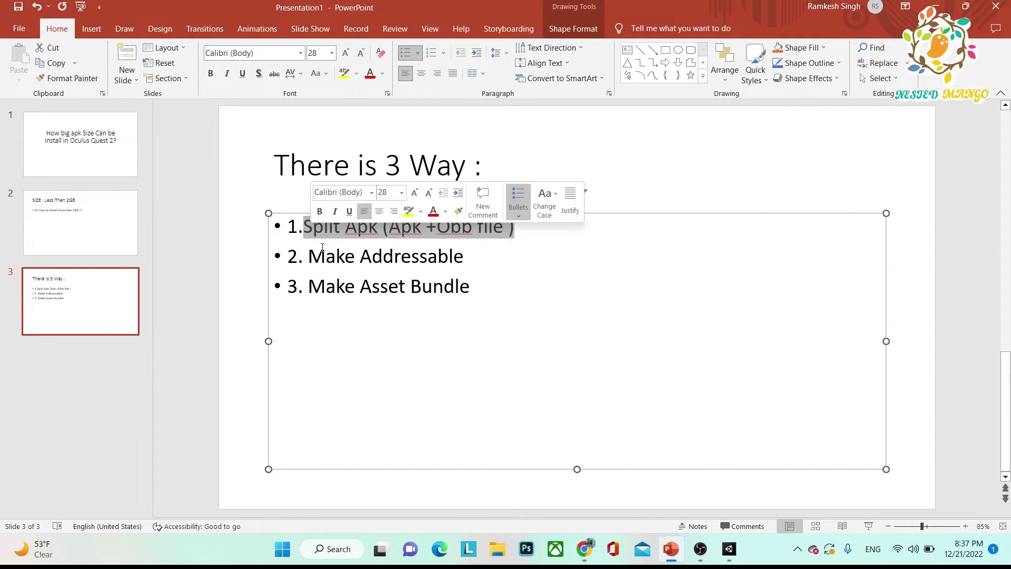
{"action": "left_click", "coordinate": [326, 253]}
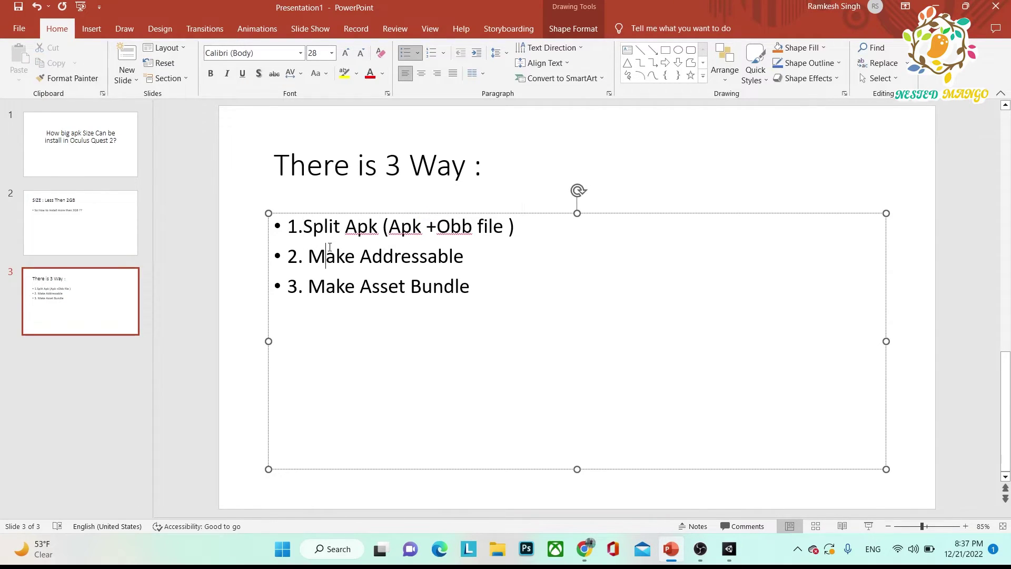
{"action": "left_click", "coordinate": [469, 257]}
{"action": "left_click", "coordinate": [308, 261], "text": "shift"}
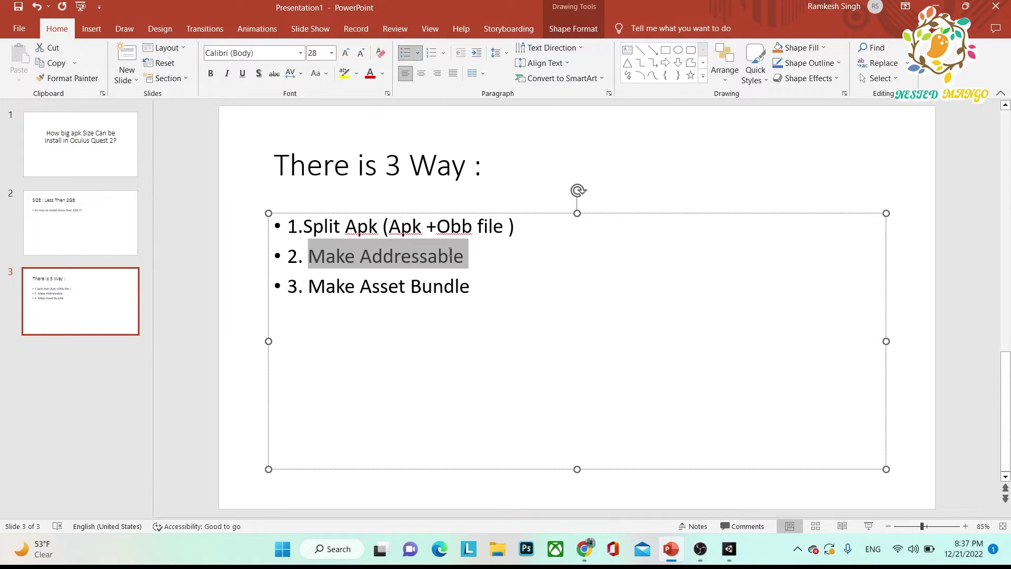
{"action": "left_click", "coordinate": [474, 251]}
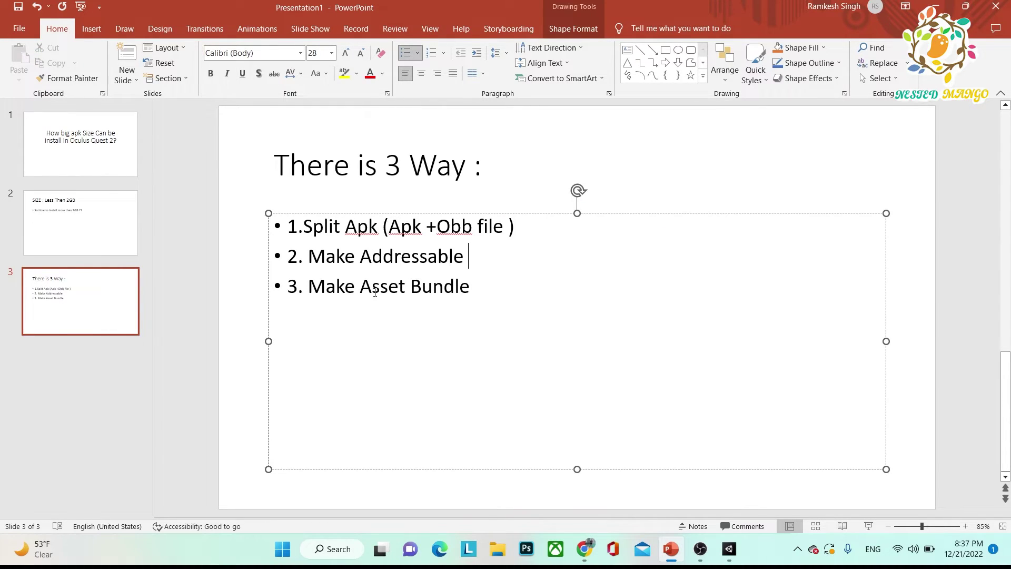
{"action": "left_click_drag", "start_coordinate": [300, 289], "coordinate": [474, 290]}
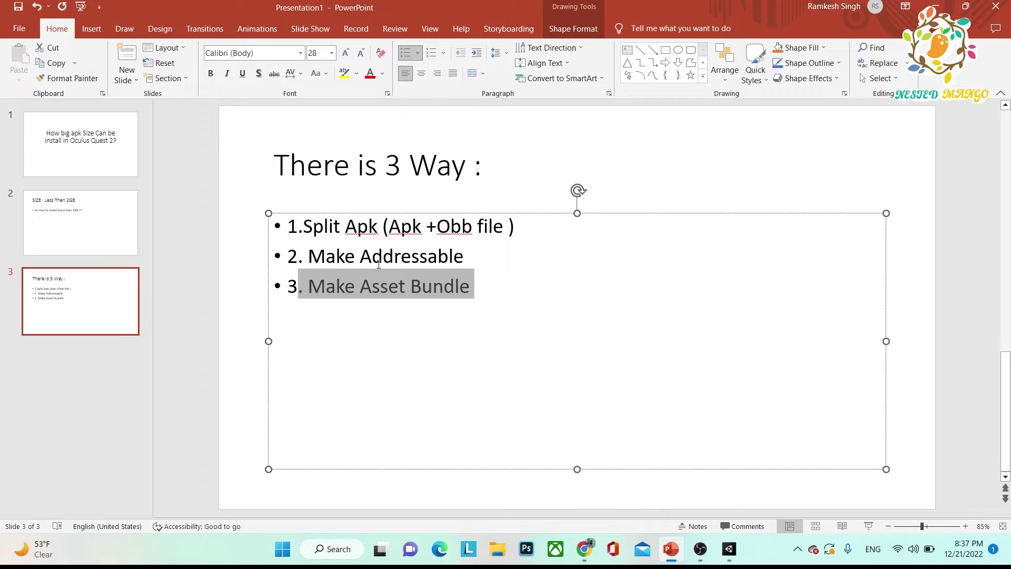
{"action": "mouse_move", "coordinate": [288, 256]}
{"action": "left_mouse_down"}
{"action": "mouse_move", "coordinate": [472, 292]}
{"action": "mouse_move", "coordinate": [307, 289]}
{"action": "left_mouse_up"}
{"action": "left_click", "coordinate": [471, 292]}
{"action": "left_click", "coordinate": [421, 290]}
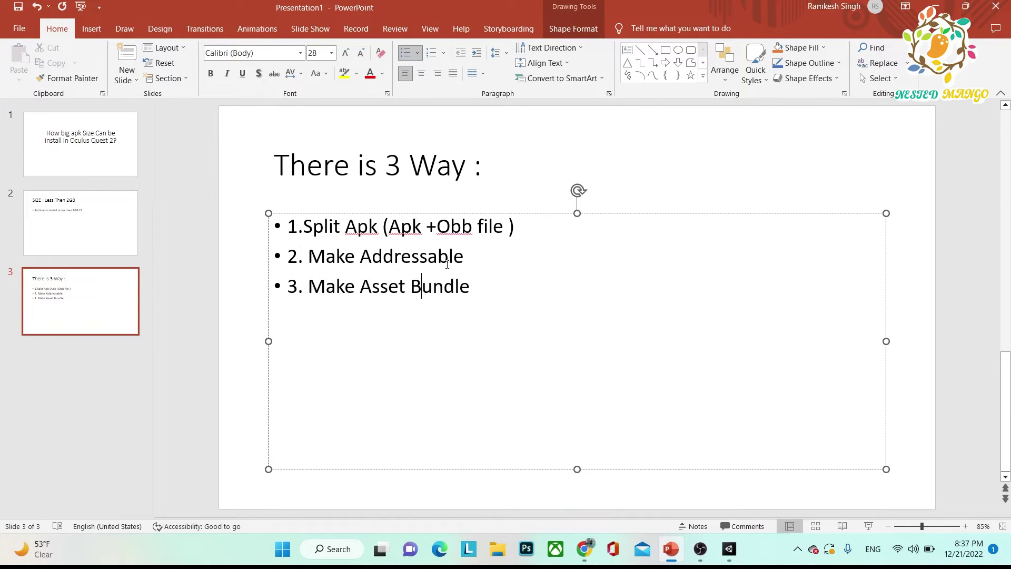
{"action": "left_click_drag", "start_coordinate": [481, 253], "coordinate": [308, 256]}
{"action": "left_click", "coordinate": [389, 290]}
{"action": "left_click_drag", "start_coordinate": [474, 289], "coordinate": [287, 290]}
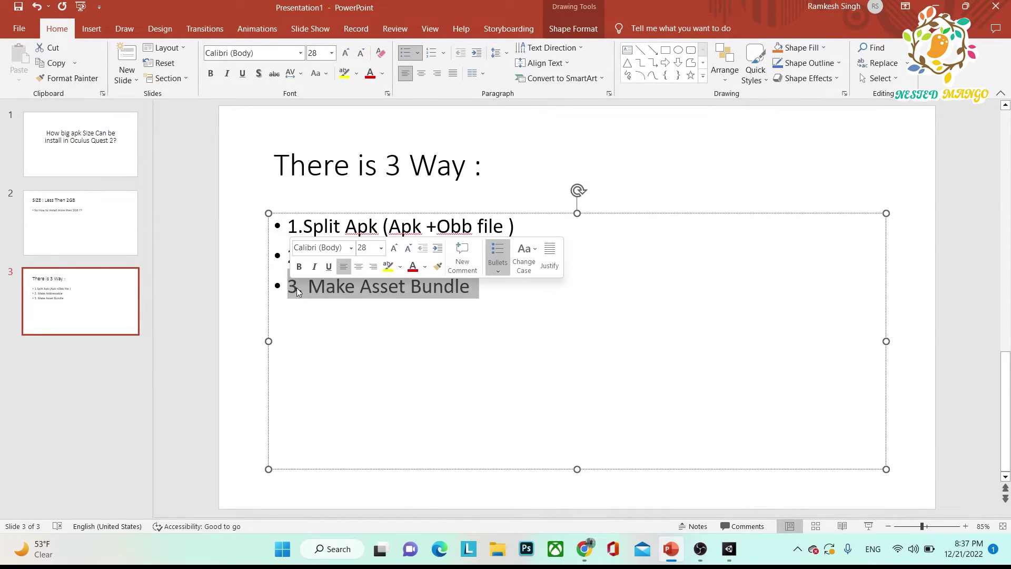
{"action": "left_click", "coordinate": [326, 290]}
{"action": "left_click_drag", "start_coordinate": [472, 256], "coordinate": [320, 256]}
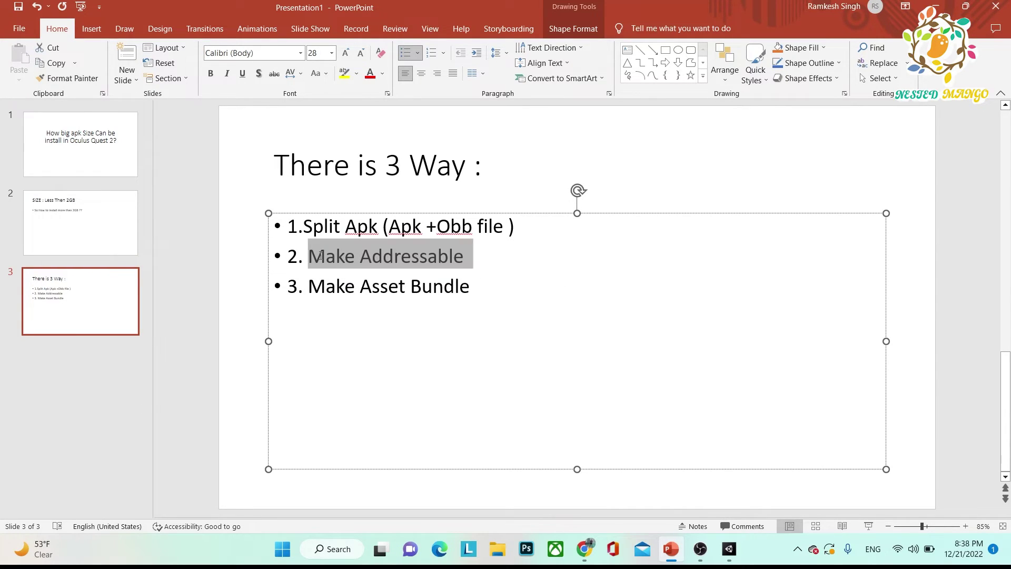
{"action": "left_click", "coordinate": [424, 257]}
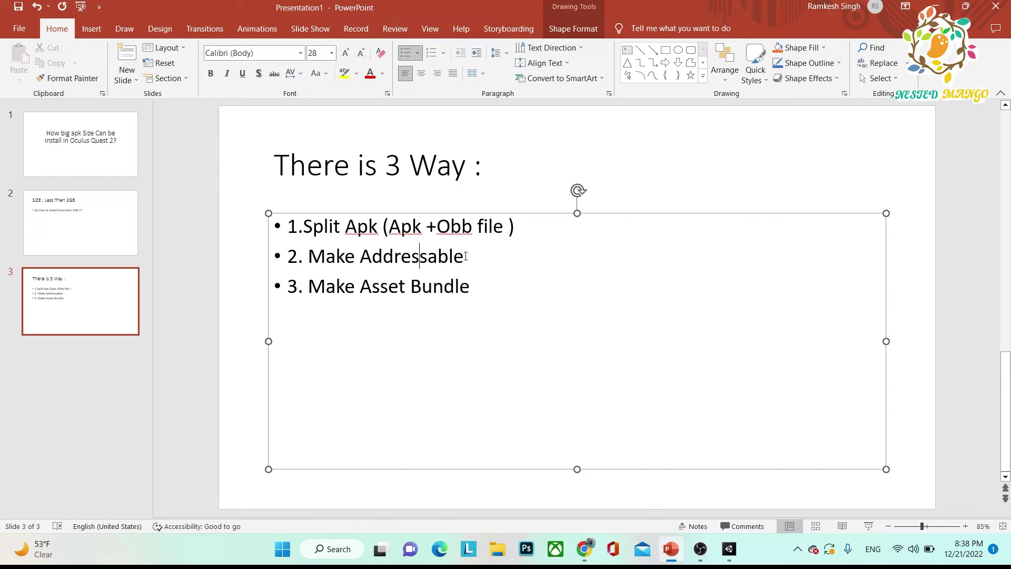
{"action": "left_click_drag", "start_coordinate": [467, 256], "coordinate": [434, 256]}
{"action": "left_click_drag", "start_coordinate": [348, 258], "coordinate": [306, 257]}
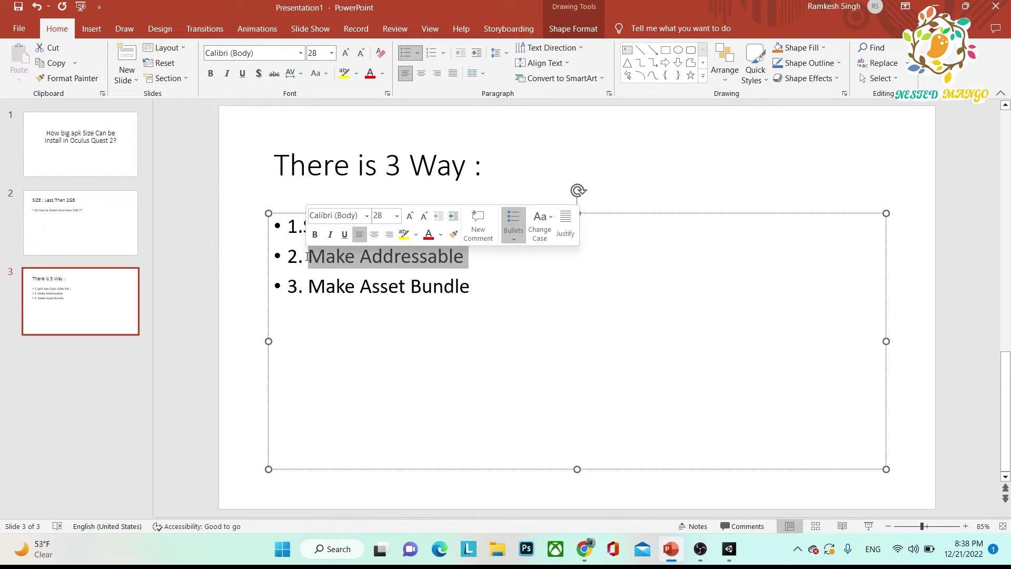
{"action": "left_click", "coordinate": [464, 293]}
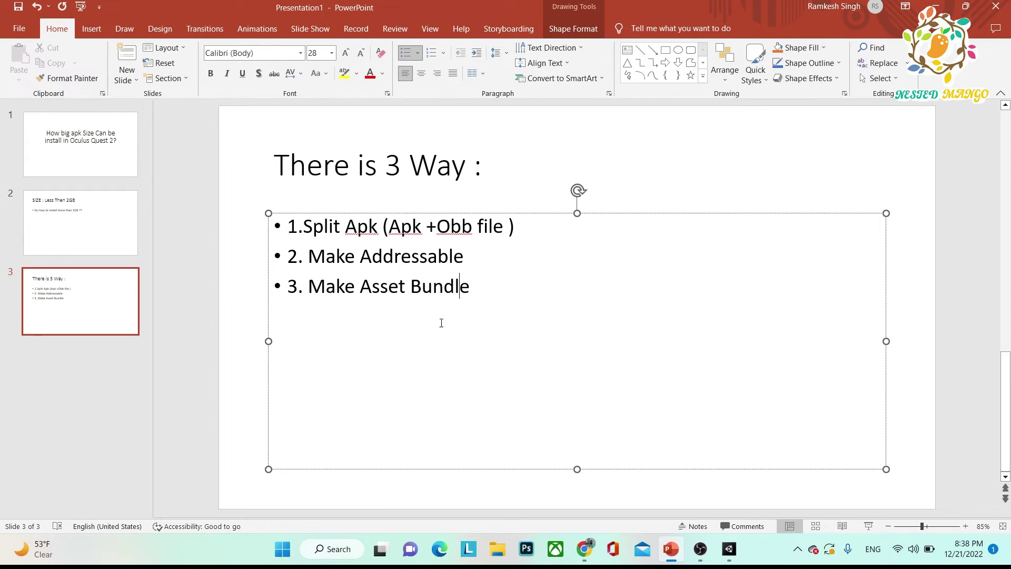
Switch to Chrome showing the Nested Mango YouTube channel home page.
{"action": "key", "text": "alt"}
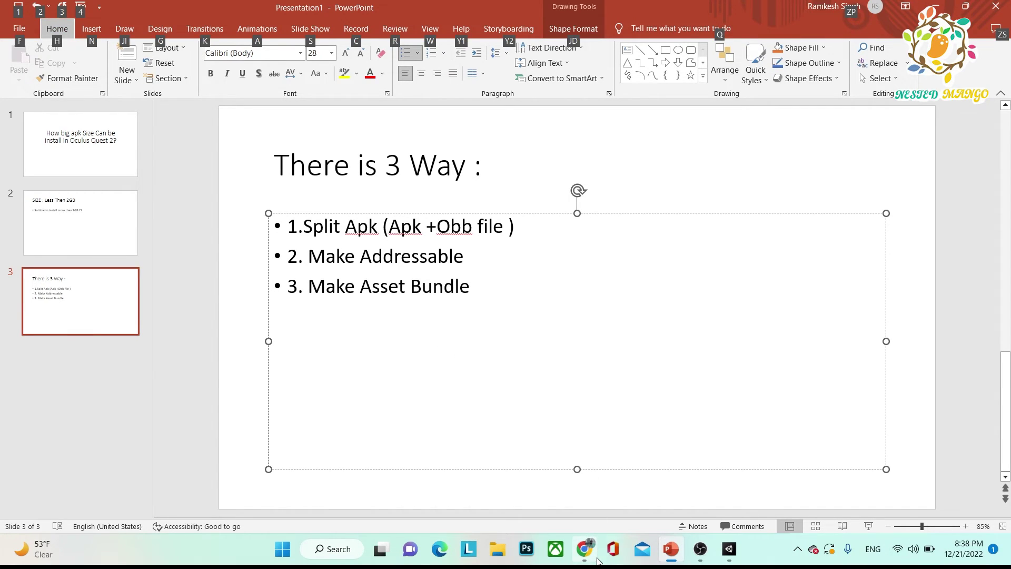
{"action": "left_click", "coordinate": [585, 548]}
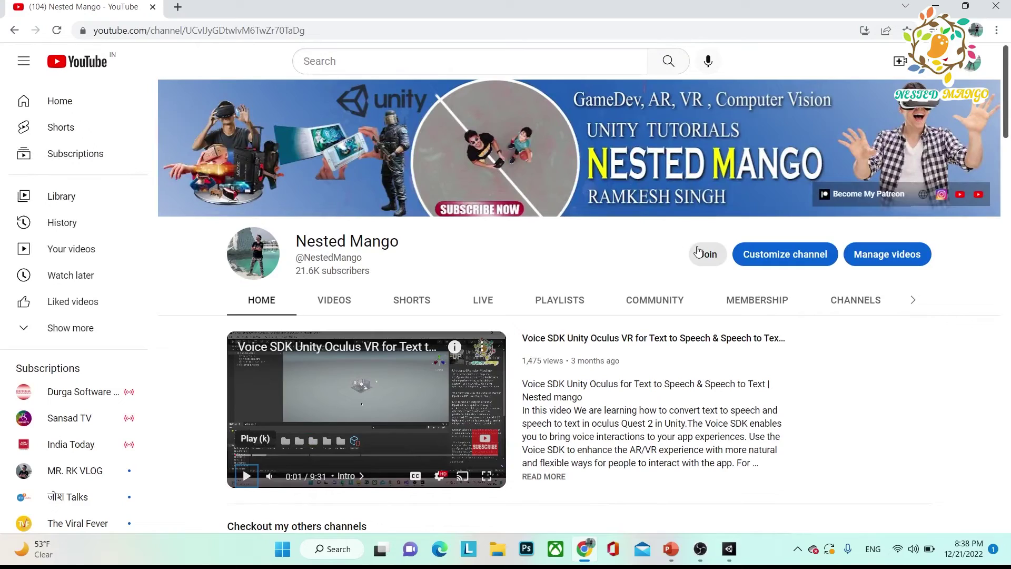
{"action": "scroll", "coordinate": [629, 255], "scroll_direction": "down", "scroll_amount": 3}
{"action": "scroll", "coordinate": [626, 252], "scroll_direction": "down", "scroll_amount": 5}
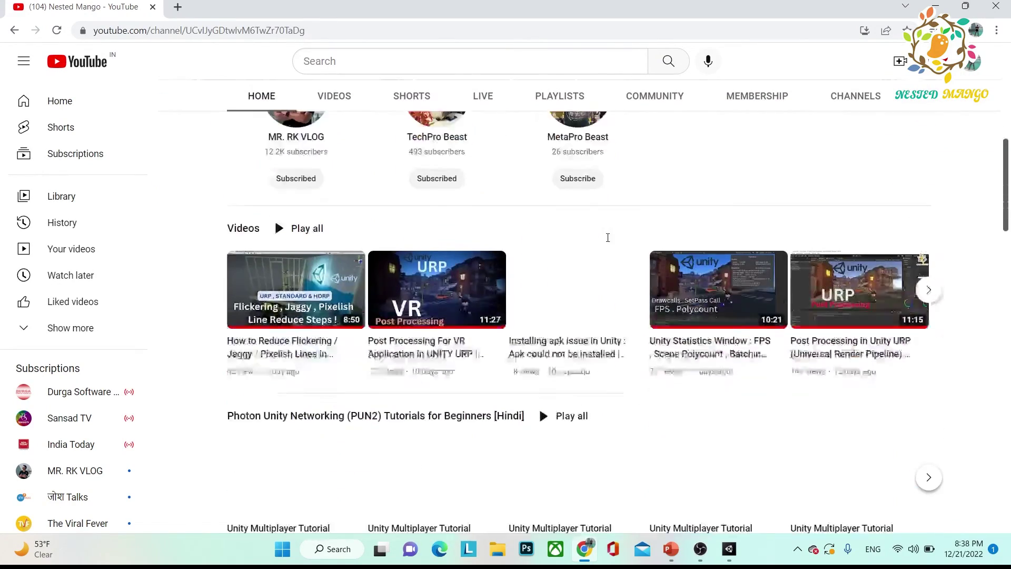
{"action": "scroll", "coordinate": [547, 202], "scroll_direction": "up", "scroll_amount": 1}
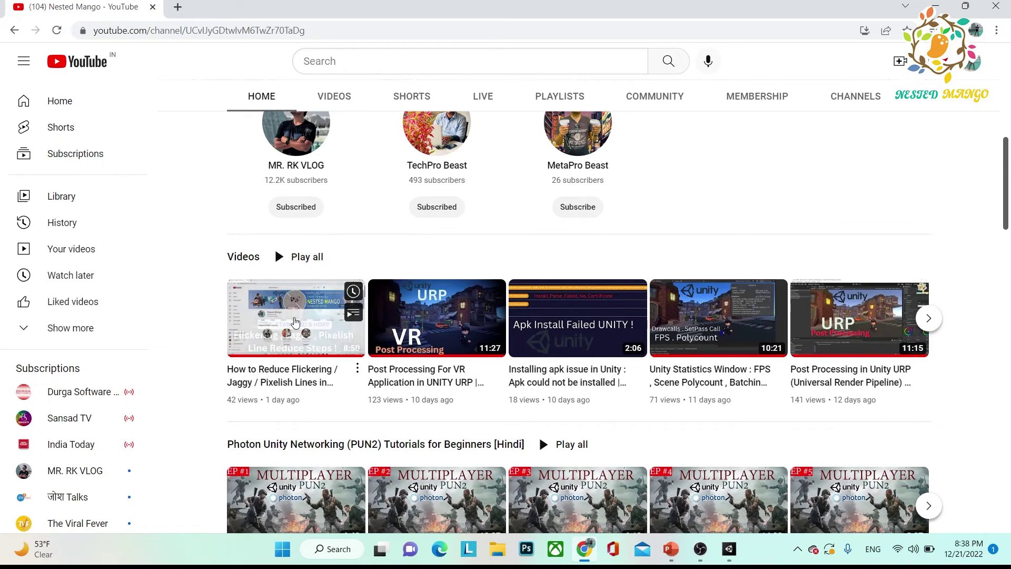
{"action": "mouse_move", "coordinate": [296, 318]}
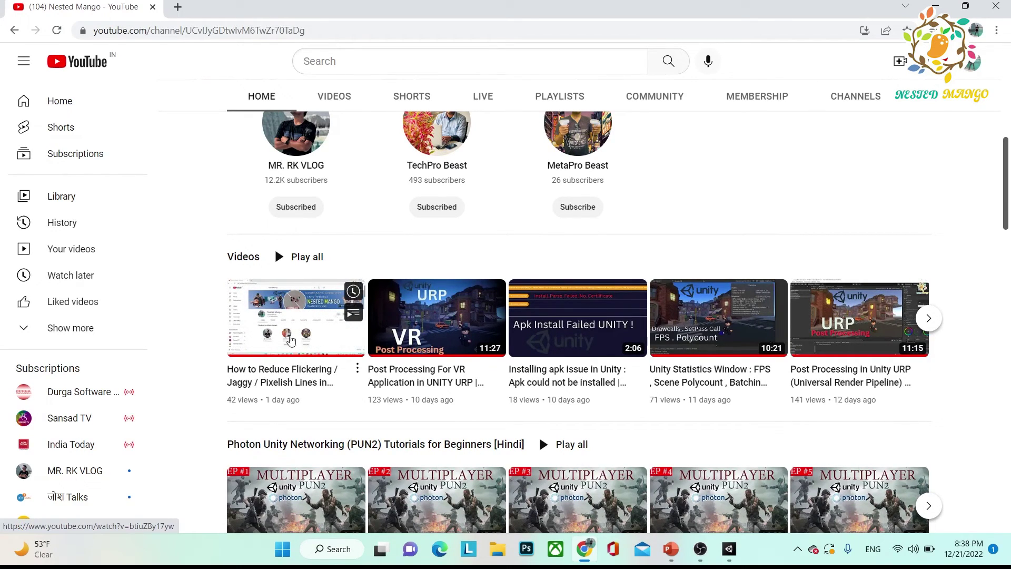
{"action": "scroll", "coordinate": [713, 142], "scroll_direction": "up", "scroll_amount": 3}
{"action": "scroll", "coordinate": [713, 146], "scroll_direction": "up", "scroll_amount": 2}
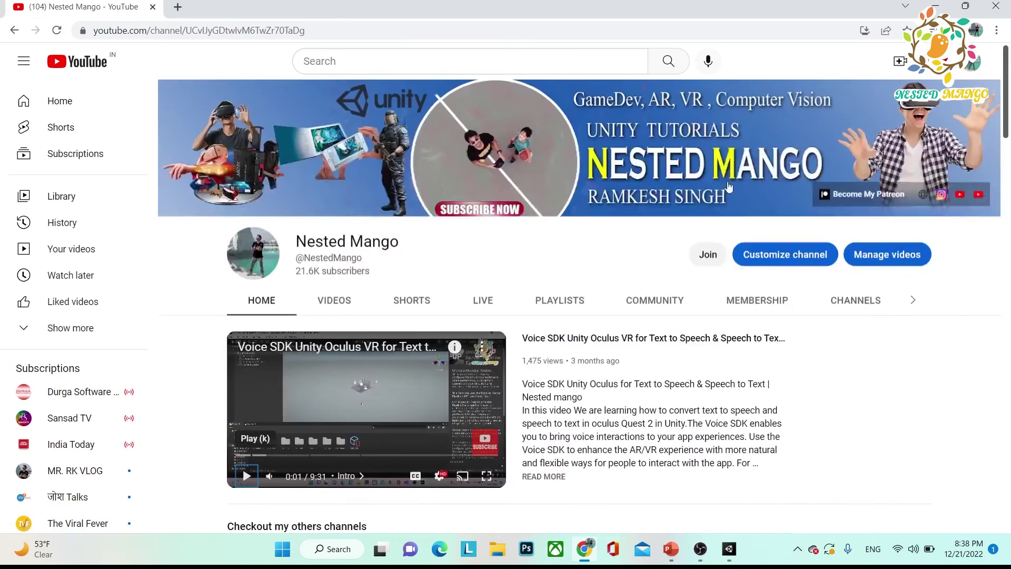